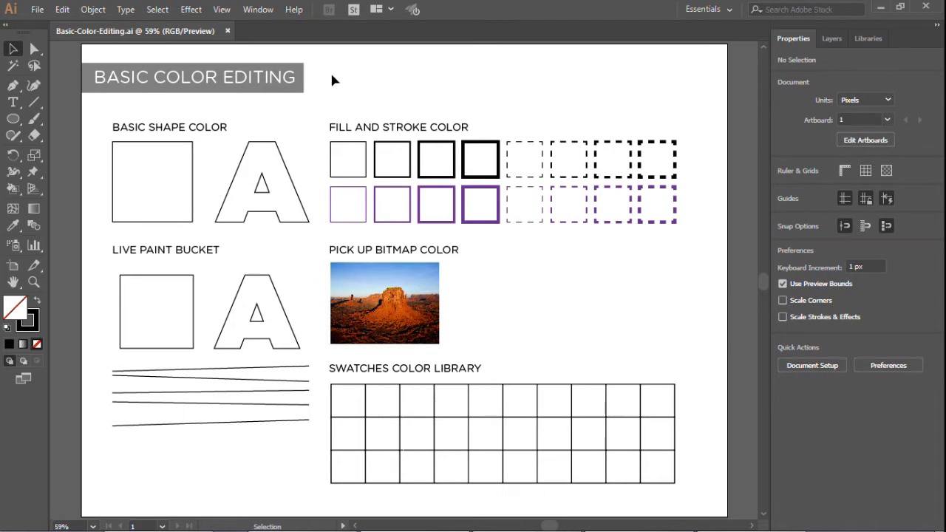
- Show the Swatches panel in the document's upper area, enlarge it to reveal all swatches, and reset the default fill and stroke
left_click(260, 10)
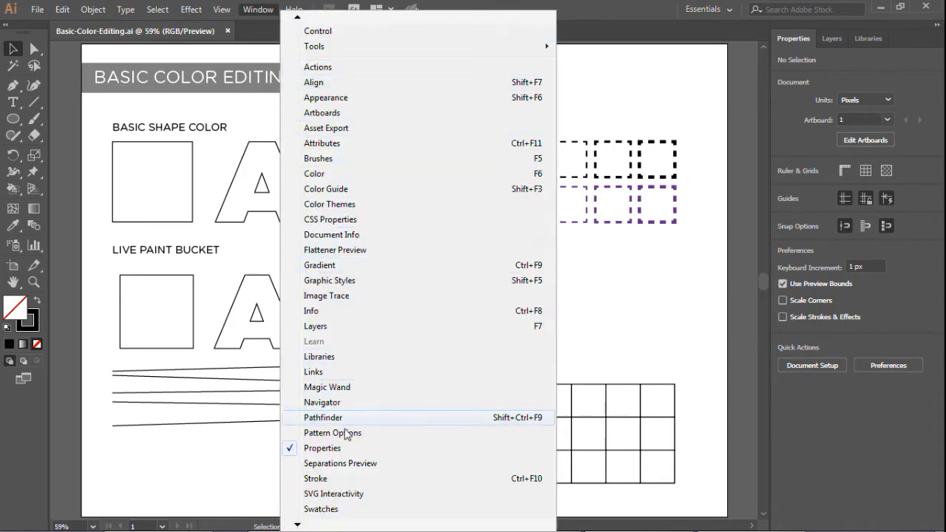
left_click(339, 509)
key("d")
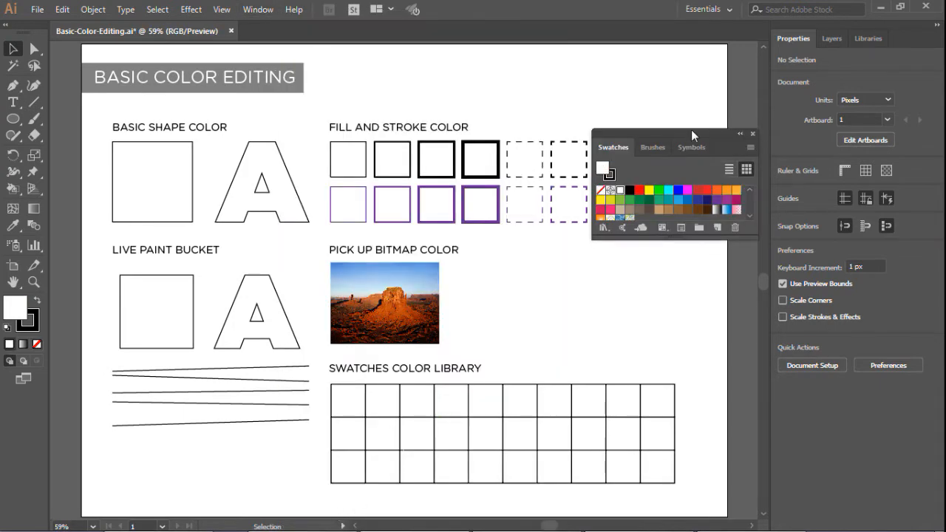
left_click_drag(691, 133, 678, 59)
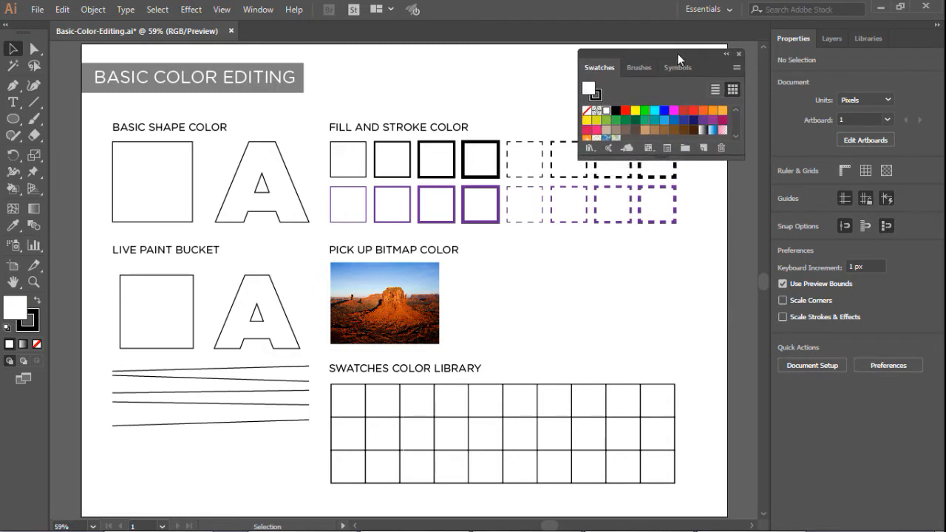
left_click_drag(743, 159, 745, 180)
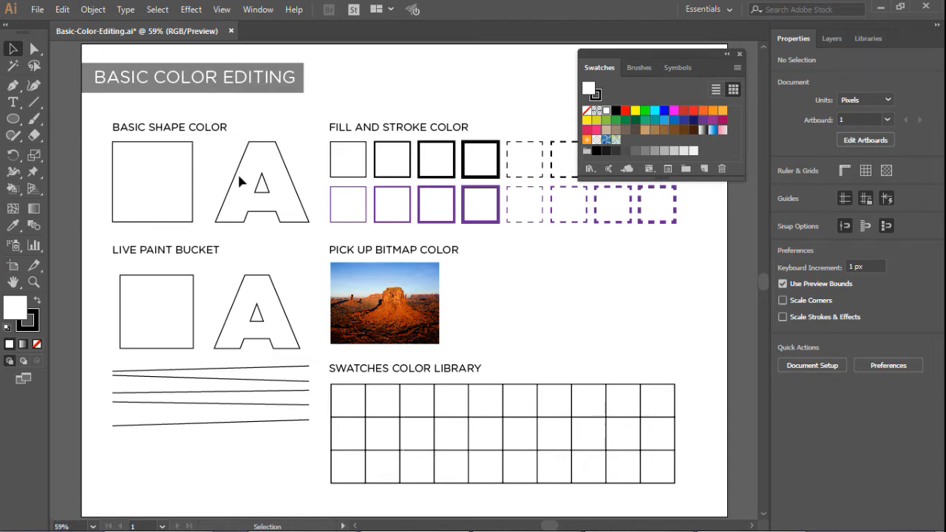
- Fill the square under Basic Shape Color with dark yellow CEC800 using the Color Picker
left_click(176, 185)
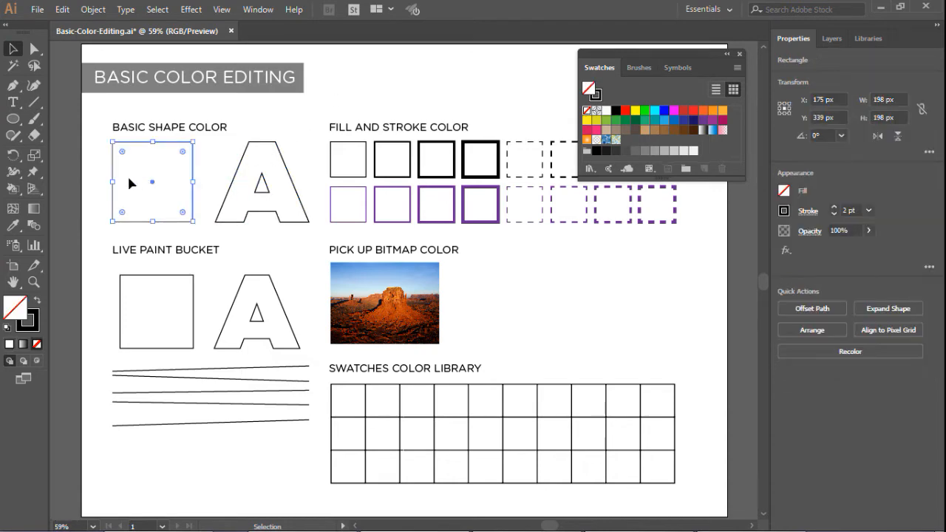
double_click(16, 309)
left_click_drag(631, 301, 645, 255)
left_click(784, 234)
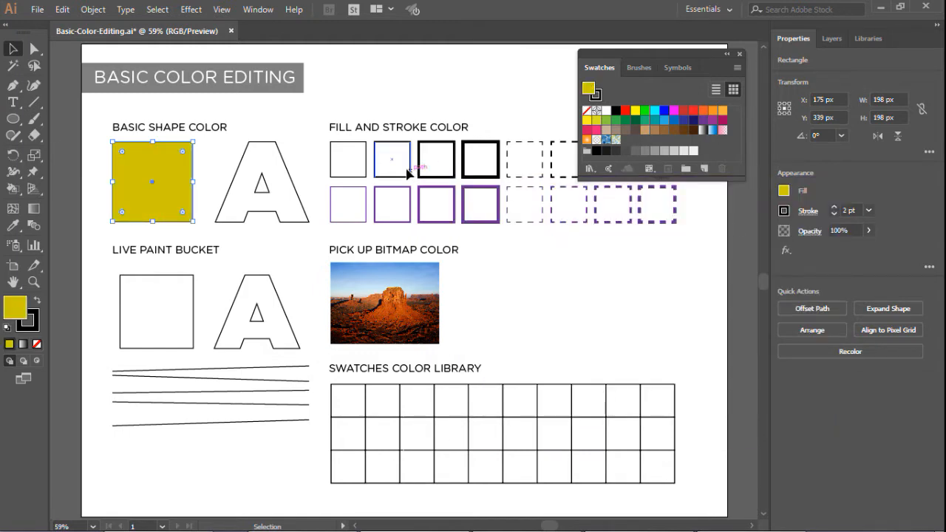
left_click(278, 128)
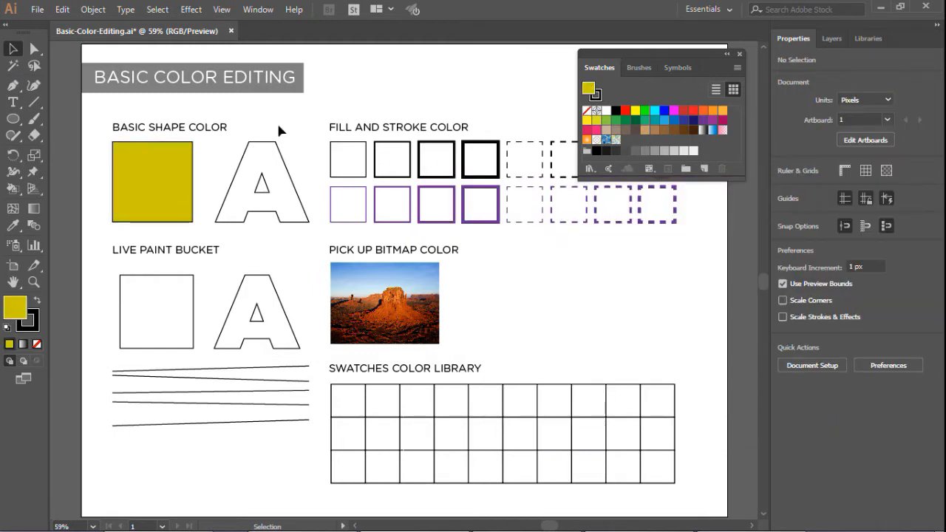
- Fill the letter A under Basic Shape Color with the RGB Magenta swatch
left_click(265, 176)
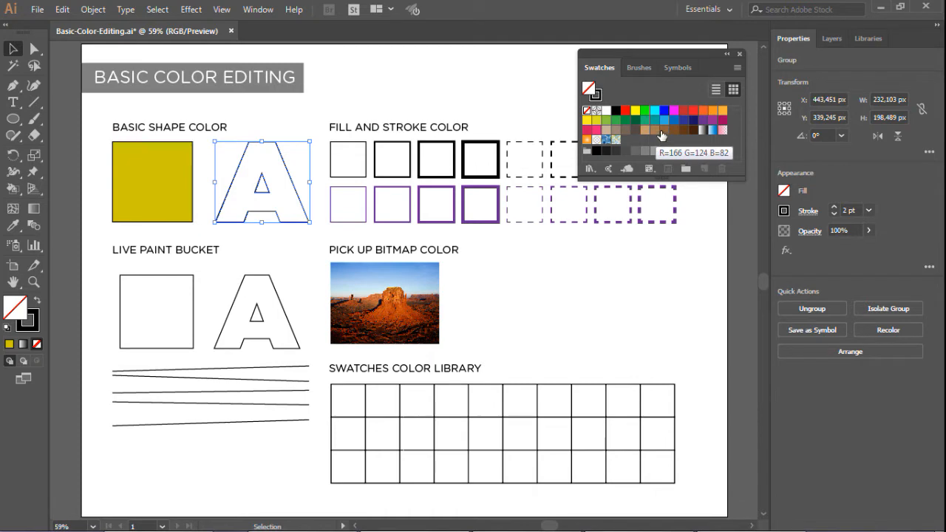
left_click(673, 110)
left_click(242, 110)
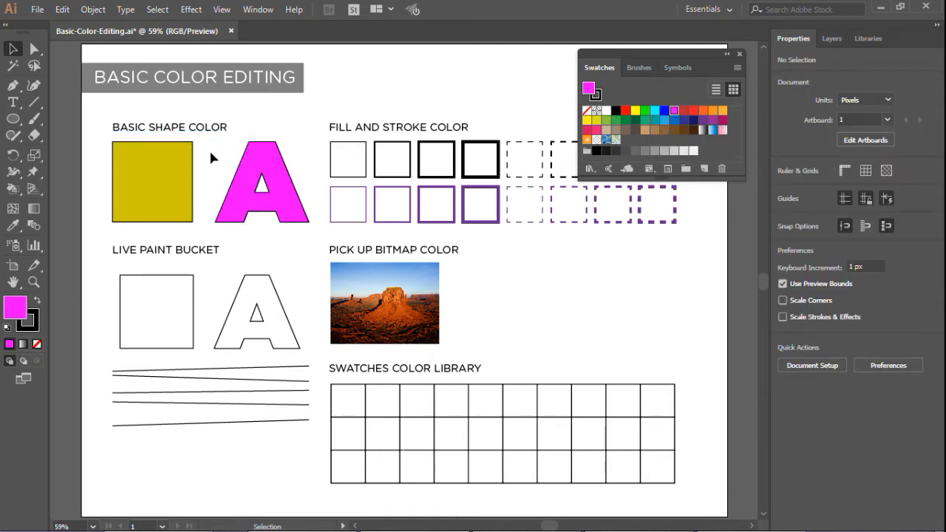
- Set the dark yellow square's stroke color to dark red 5E0D15 and dock the Color panel above Swatches
left_click_drag(206, 156, 165, 193)
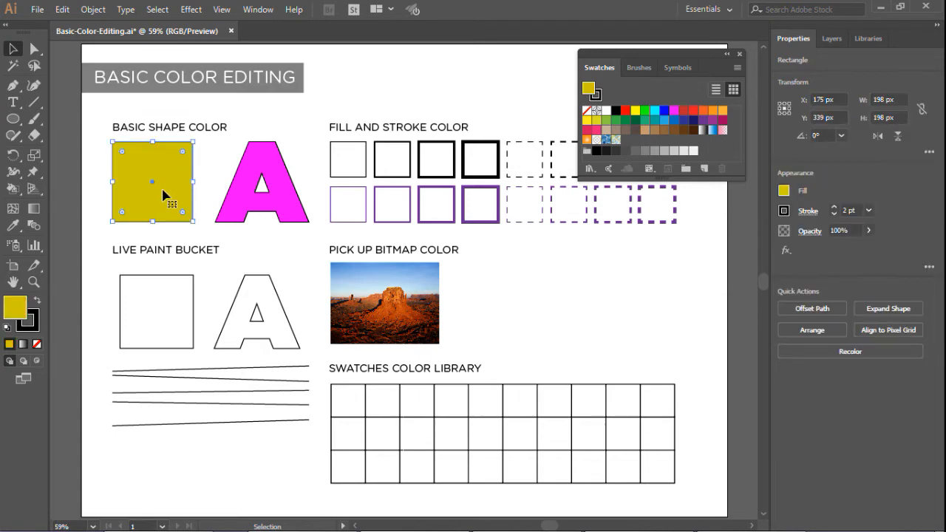
double_click(38, 316)
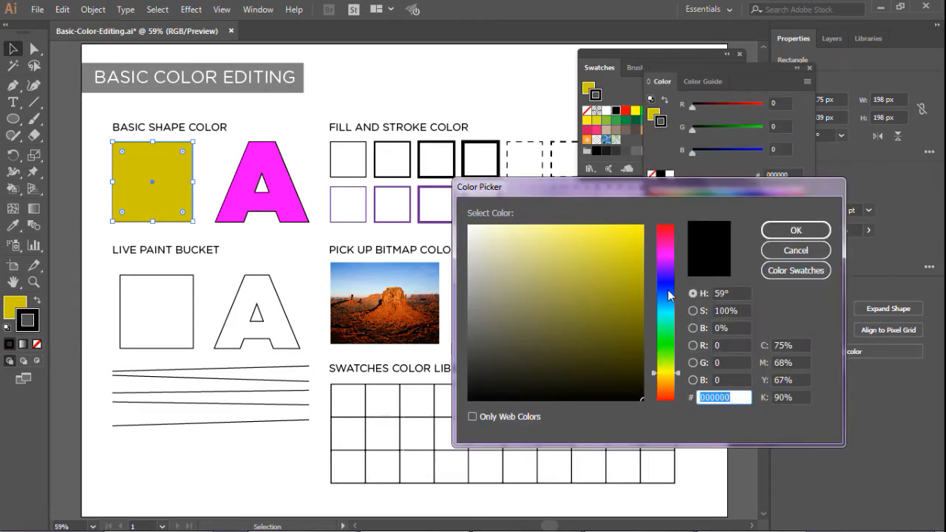
left_click(671, 230)
left_click_drag(624, 312, 621, 334)
left_click(796, 230)
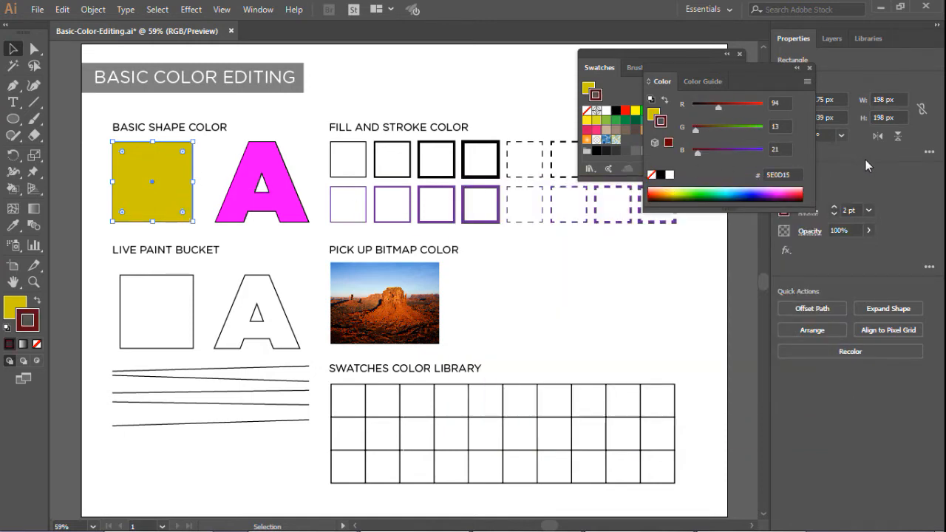
left_click_drag(661, 81, 690, 52)
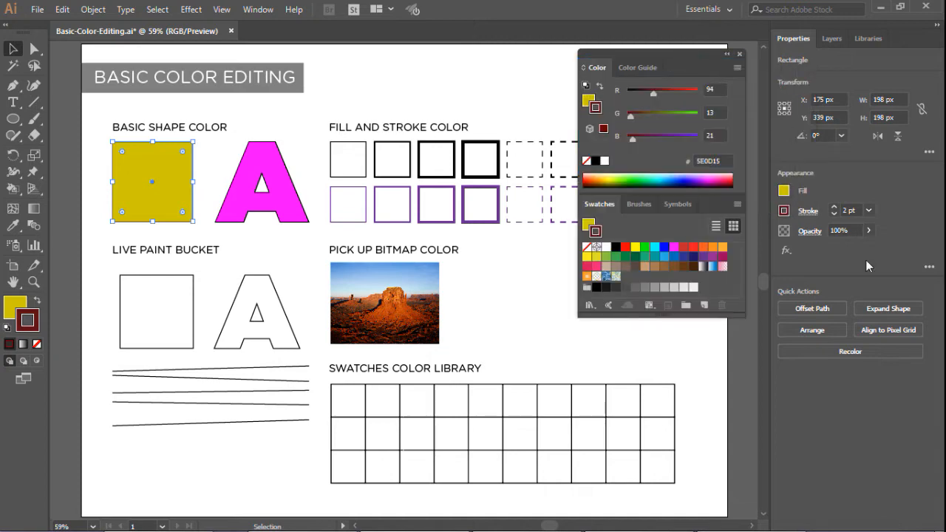
- Set the stroke weight of the dark yellow square to 8 pt
left_click(869, 211)
left_click(886, 300)
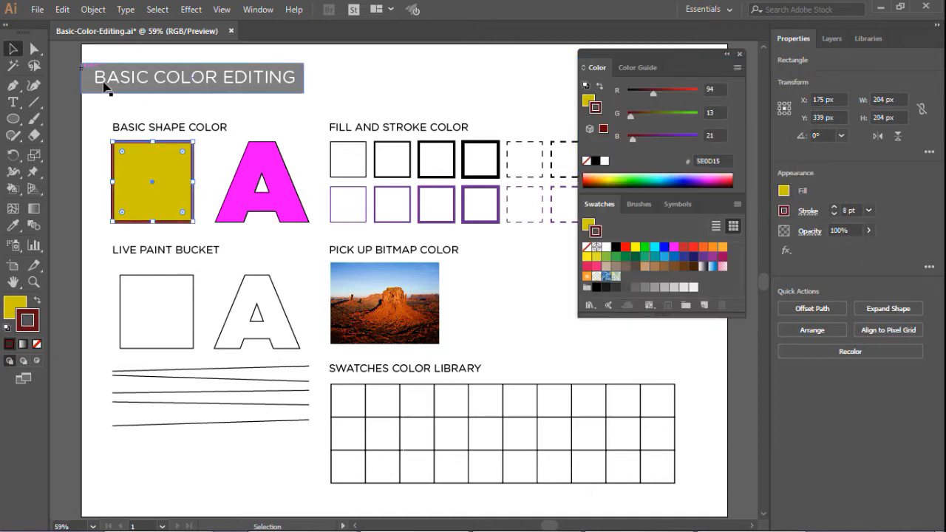
left_click(157, 116)
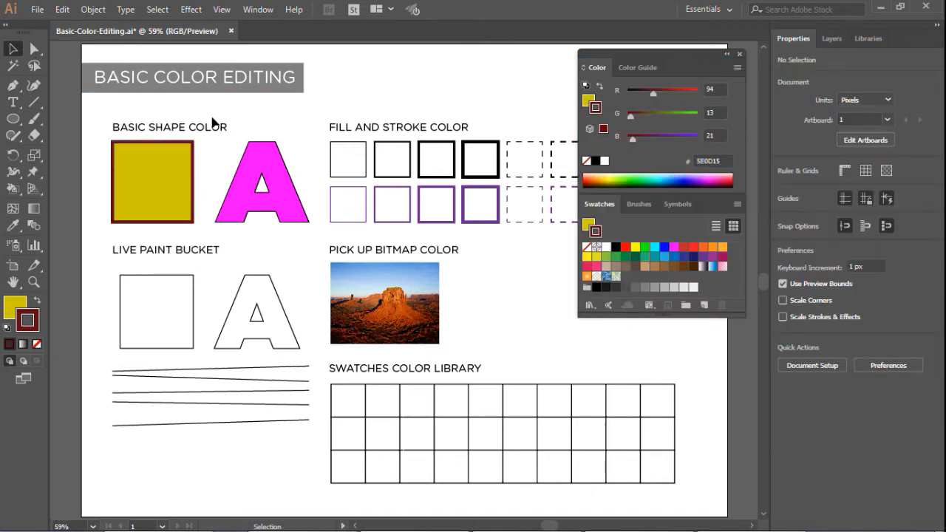
- Swap the fill and stroke colors of the square under Basic Shape Color
left_click(189, 170)
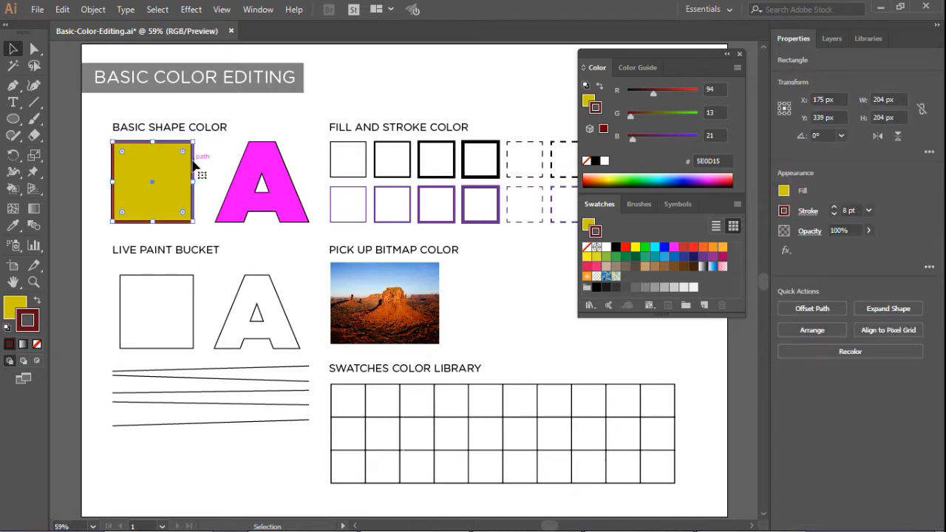
left_click(40, 300)
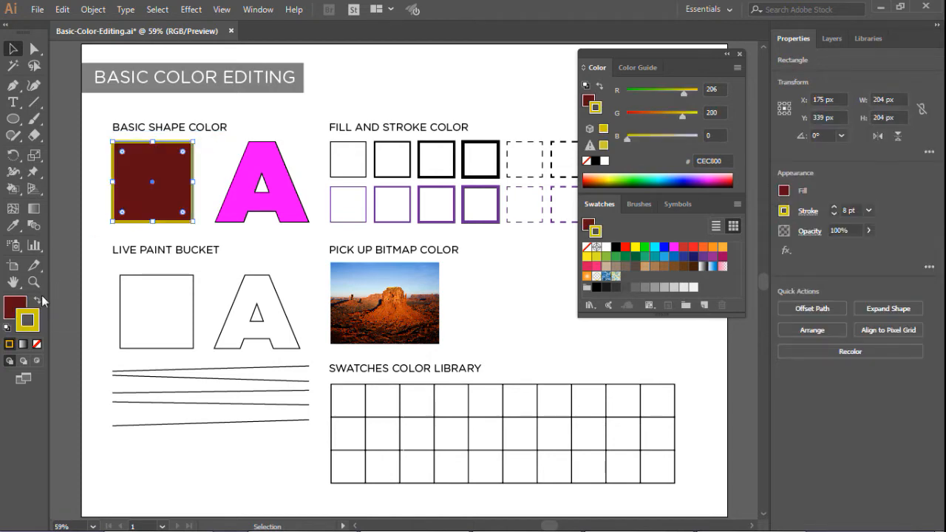
left_click(200, 176)
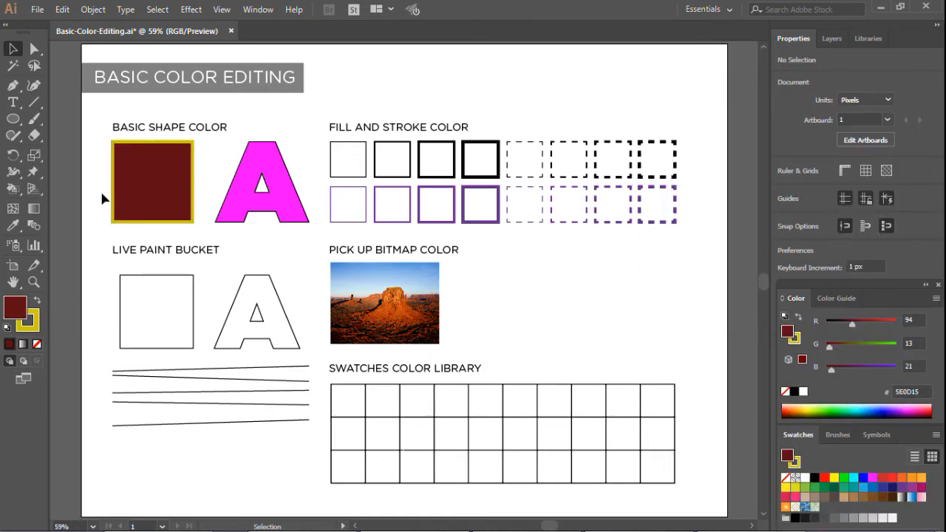
- With nothing selected, set the active fill to red ED1C24 and the active stroke to black
key("x")
left_click(891, 478)
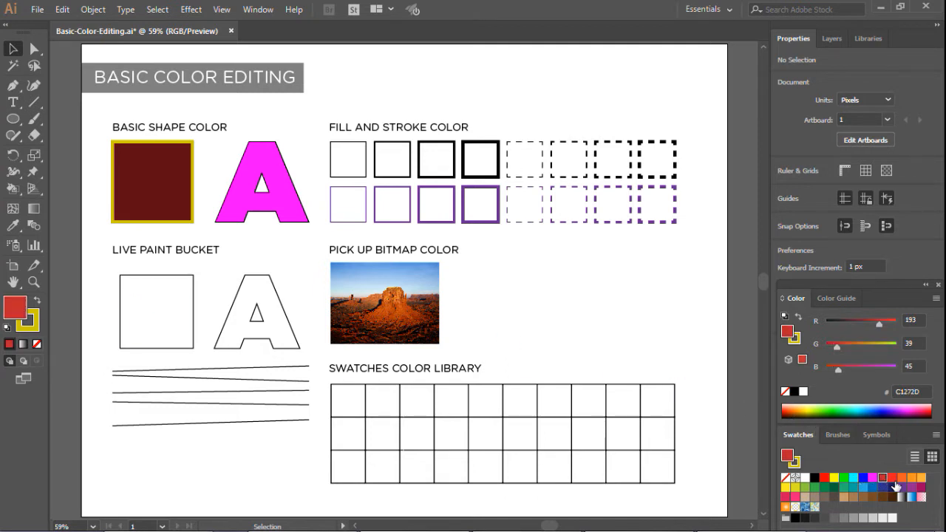
left_click(36, 320)
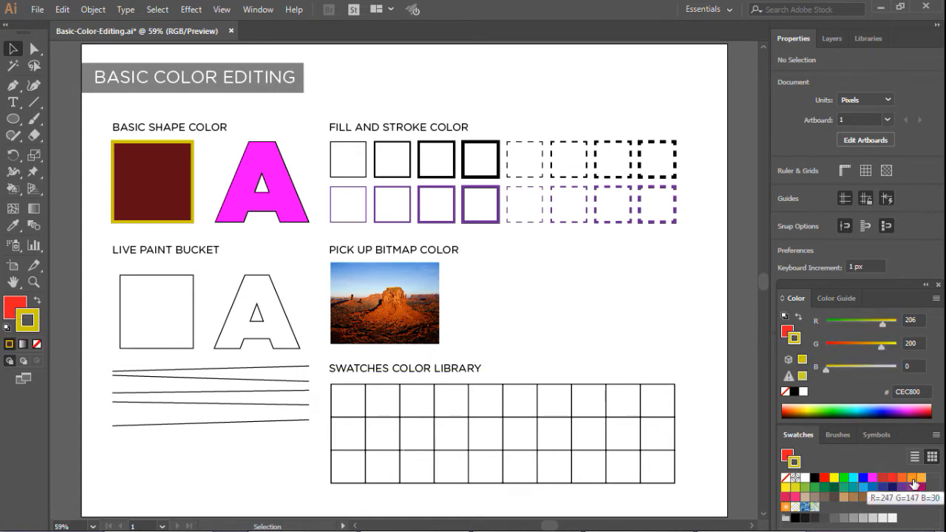
left_click(815, 477)
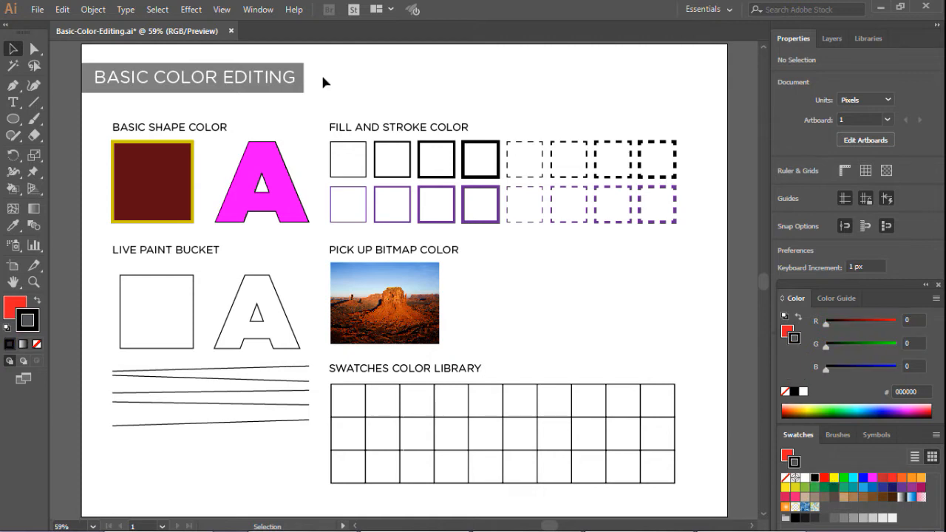
- Apply the red fill with the Eyedropper to the first solid-outlined and first dashed black squares under Fill and Stroke Color
left_click(16, 233)
left_click_drag(16, 233, 57, 230)
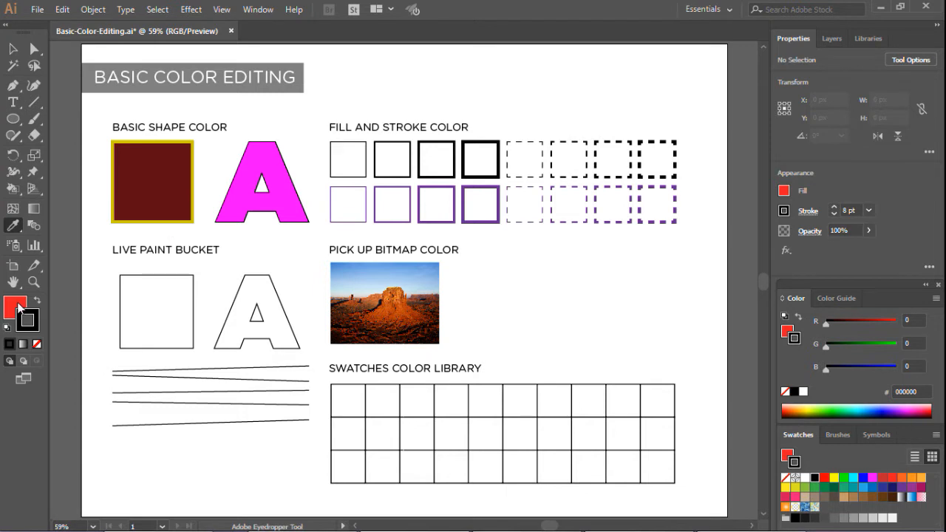
key("x")
left_click(361, 150, "alt")
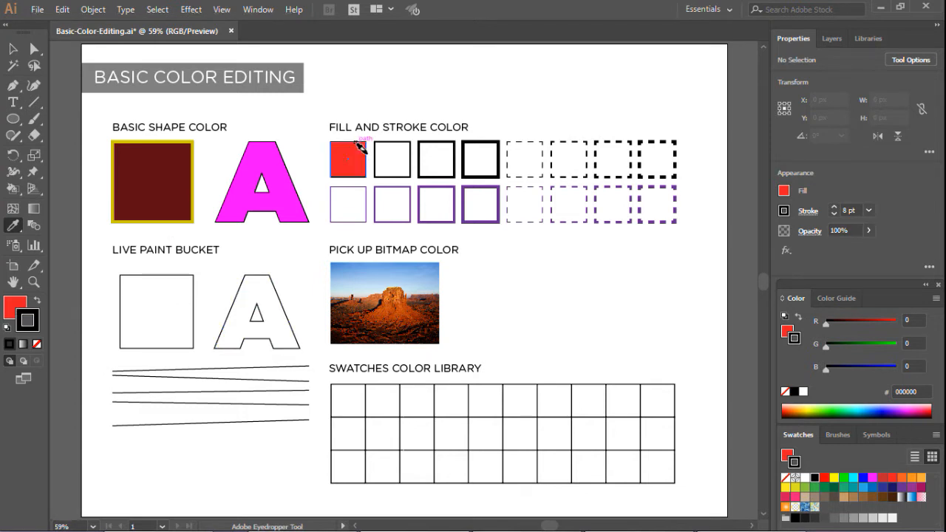
left_click(518, 150, "alt")
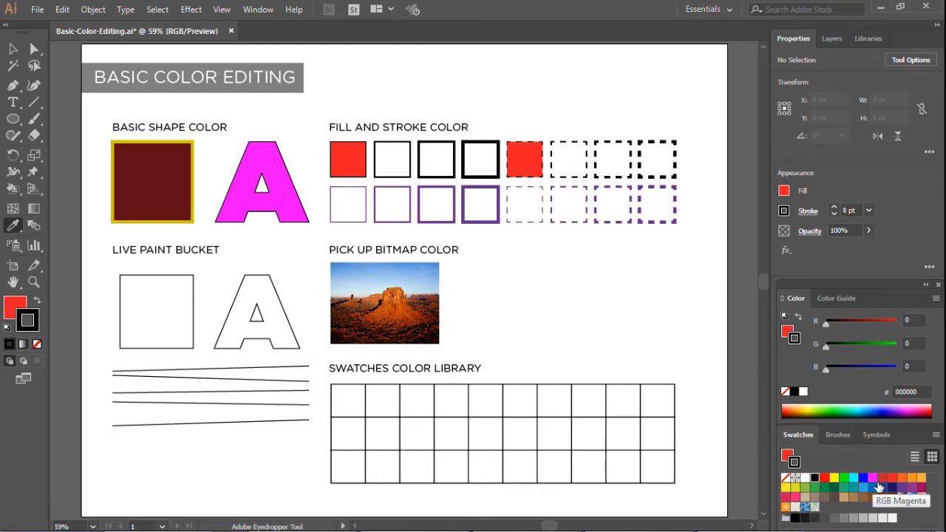
- Fill the second solid-outlined and second dashed black squares with magenta FF00FF using the Eyedropper
left_click(19, 306)
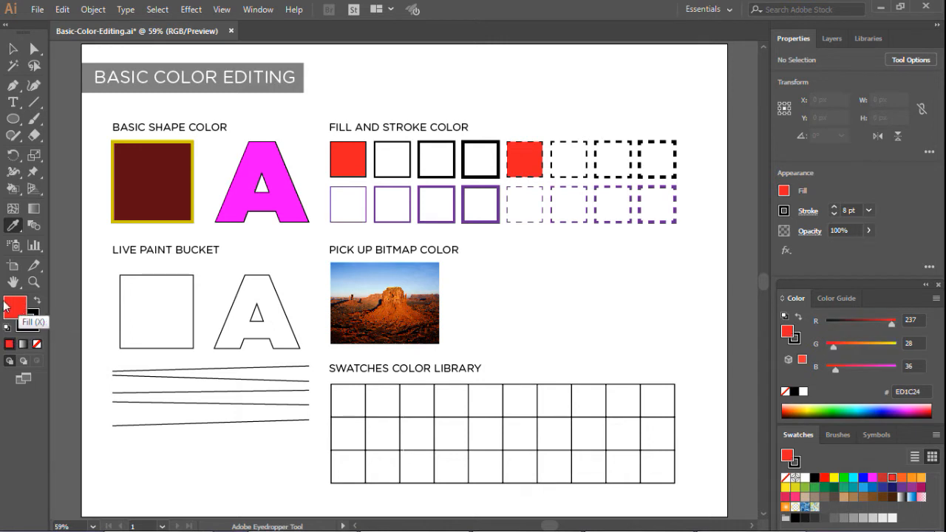
left_click(874, 478)
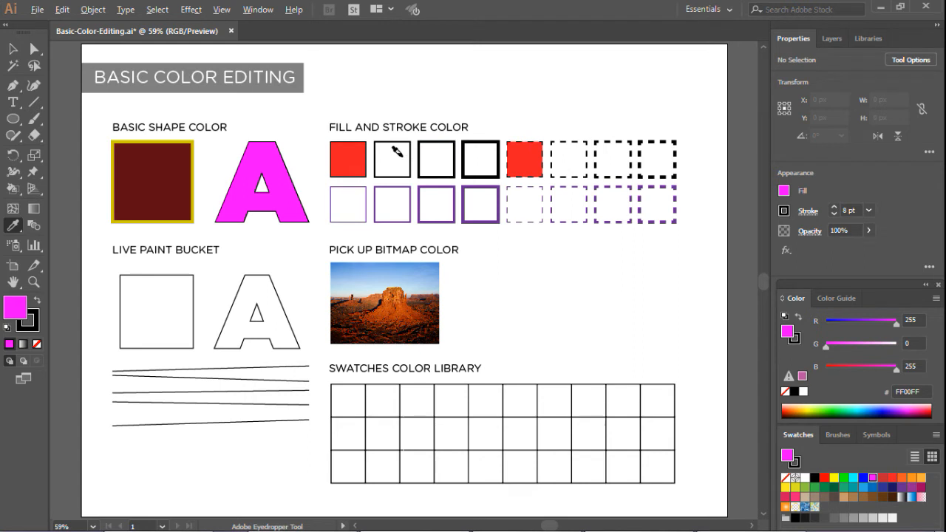
left_click(395, 153, "alt")
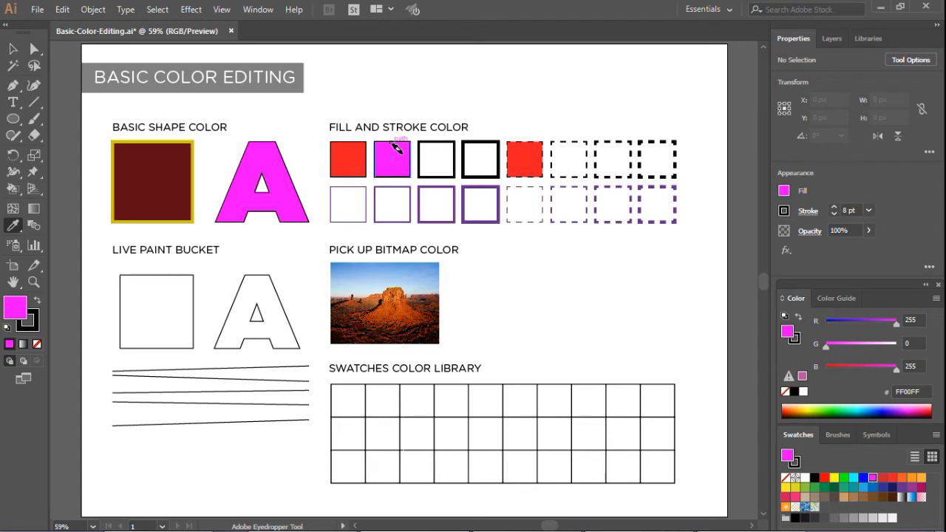
left_click(567, 151, "alt")
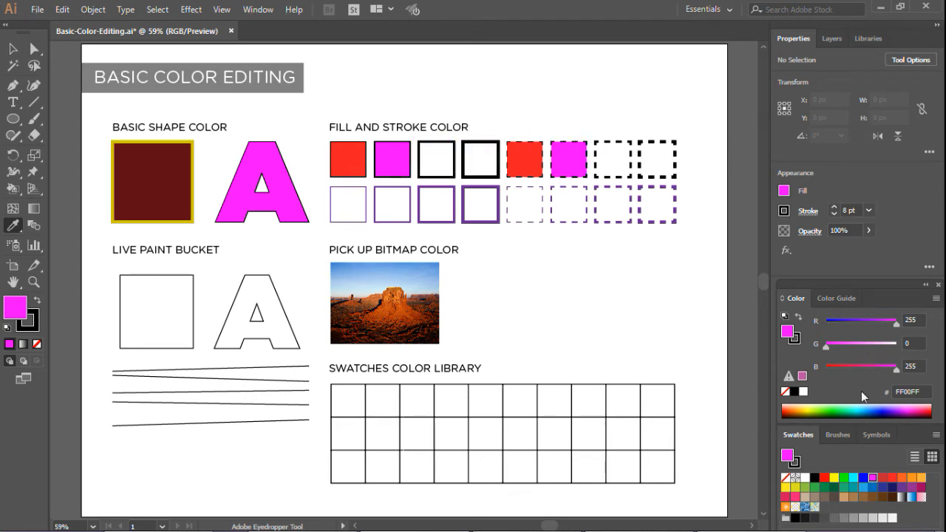
- Fill the third solid-outlined and dashed black squares with green 00FF00 and the fourth ones with orange F7931E
left_click(843, 479)
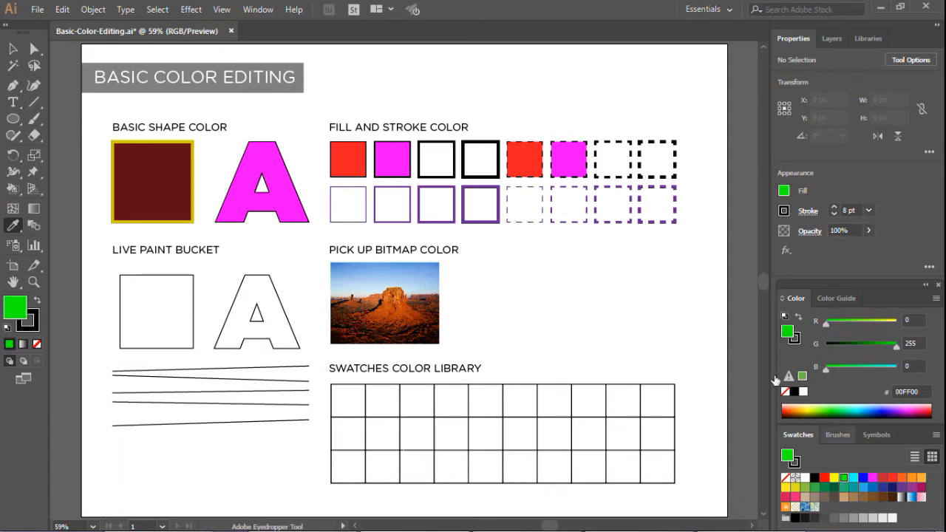
left_click(437, 154, "alt")
left_click(613, 155, "alt")
left_click(911, 477)
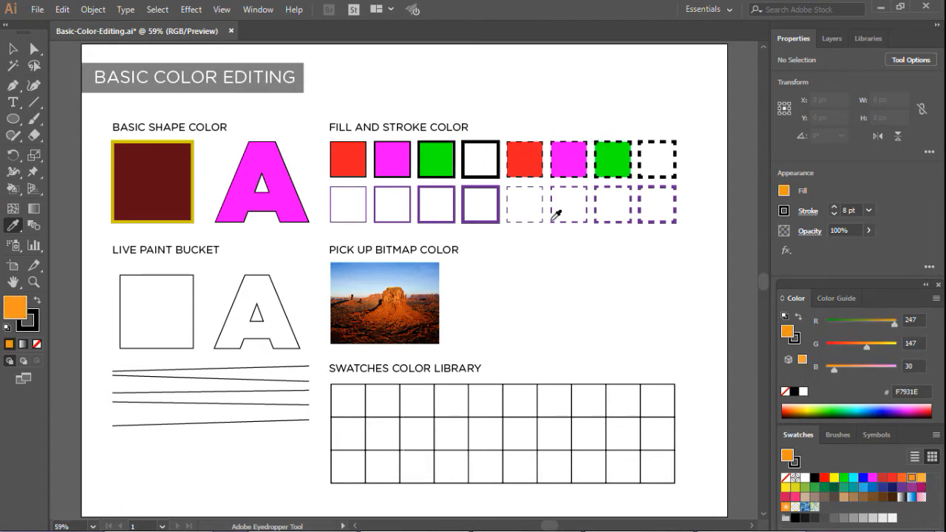
left_click(480, 156, "alt")
left_click(656, 155, "alt")
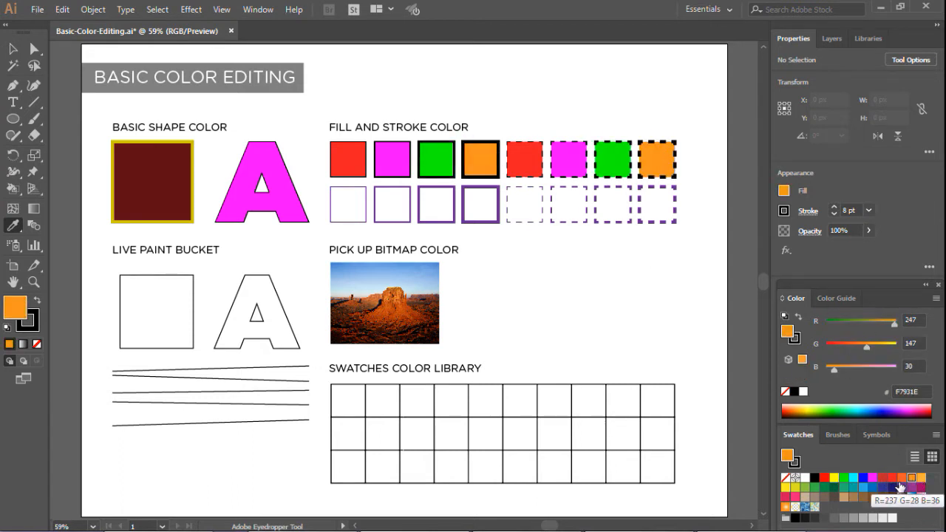
- Fill the first solid-outlined and dashed purple squares with berry 9E005D and the second ones with yellow FFFF00
left_click(921, 487)
left_click(362, 201, "alt")
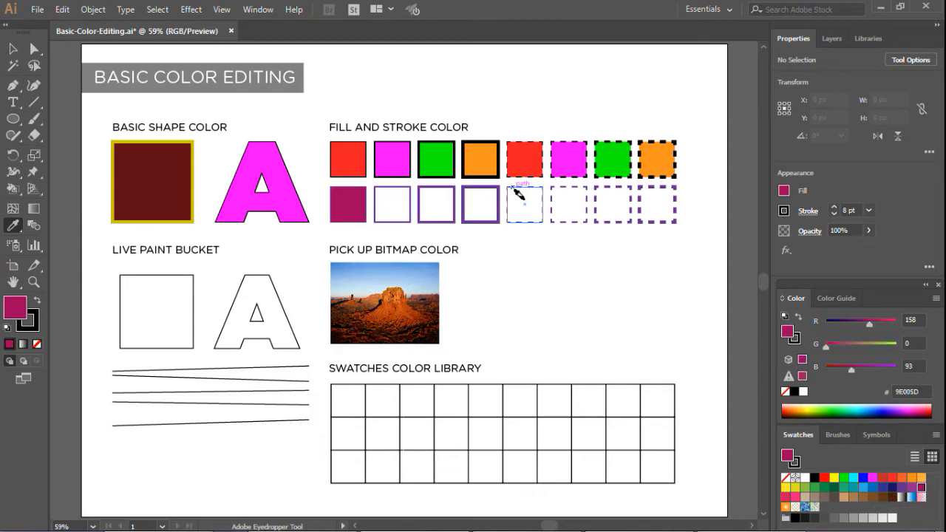
left_click(512, 198, "alt")
left_click(835, 479)
left_click(392, 201, "alt")
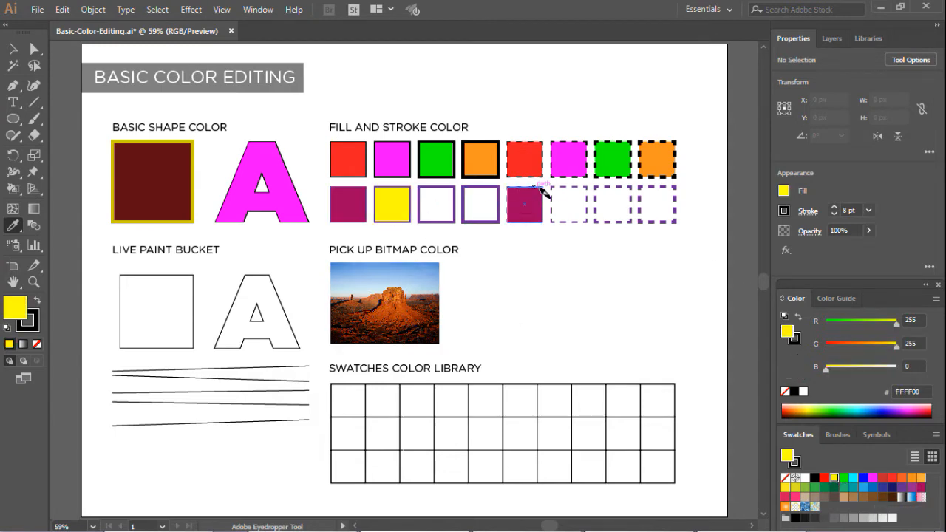
left_click(568, 201, "alt")
- Fill the third solid-outlined and third dashed purple squares with yellow-green D9E021
left_click(796, 488)
left_click(447, 201, "alt")
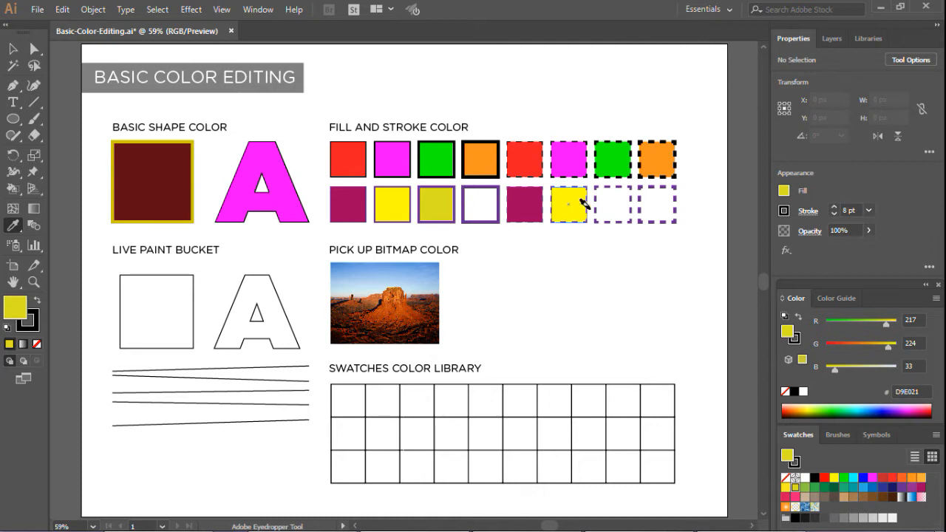
left_click(607, 199, "alt")
- Fill the fourth solid-outlined and fourth dashed purple squares with cyan 00FFFF
left_click(854, 477)
left_click(489, 204, "alt")
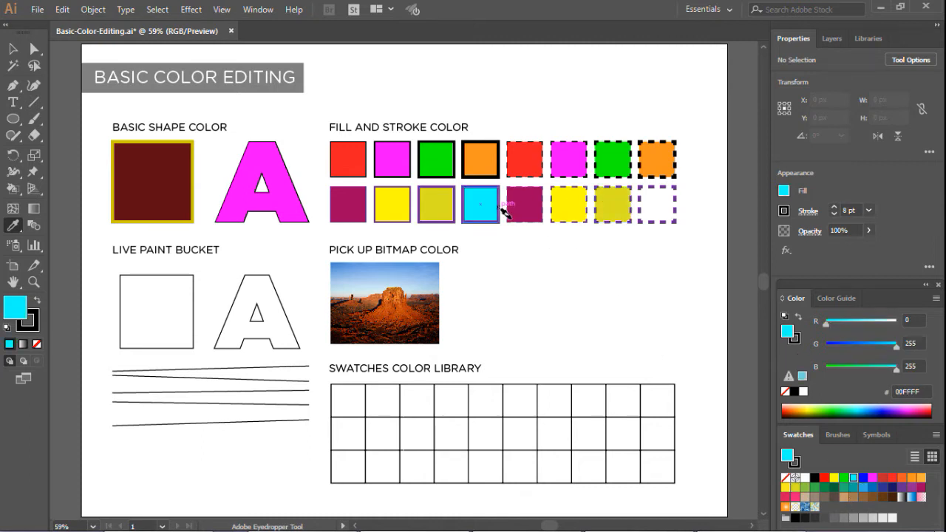
left_click(664, 198, "alt")
key("v")
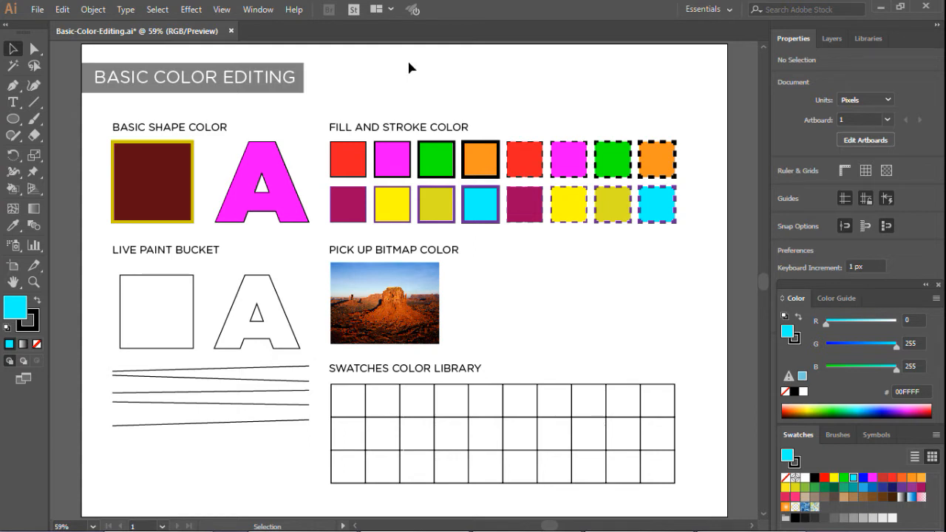
- Use the Eyedropper to fill the large Basic Shape Color square with red ED1C24 and its letter A with yellow FFFF00
left_click(15, 227)
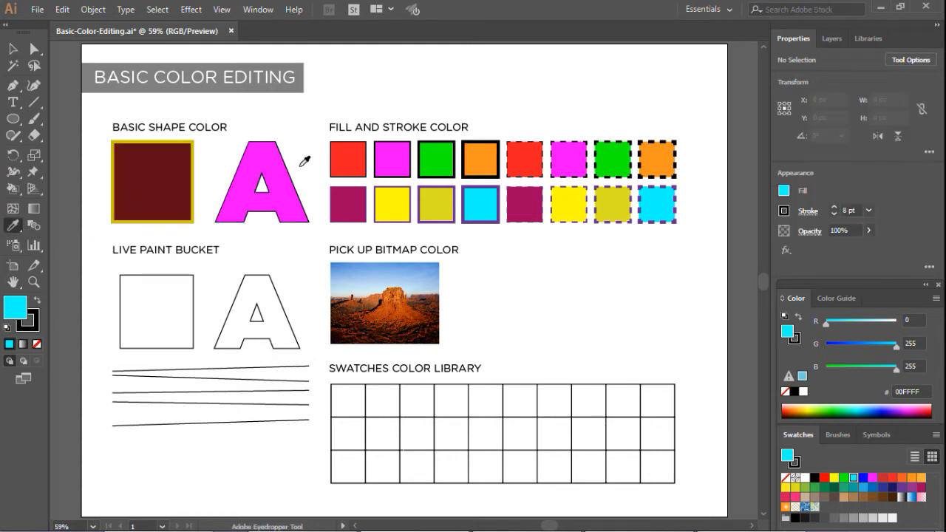
left_click(348, 166)
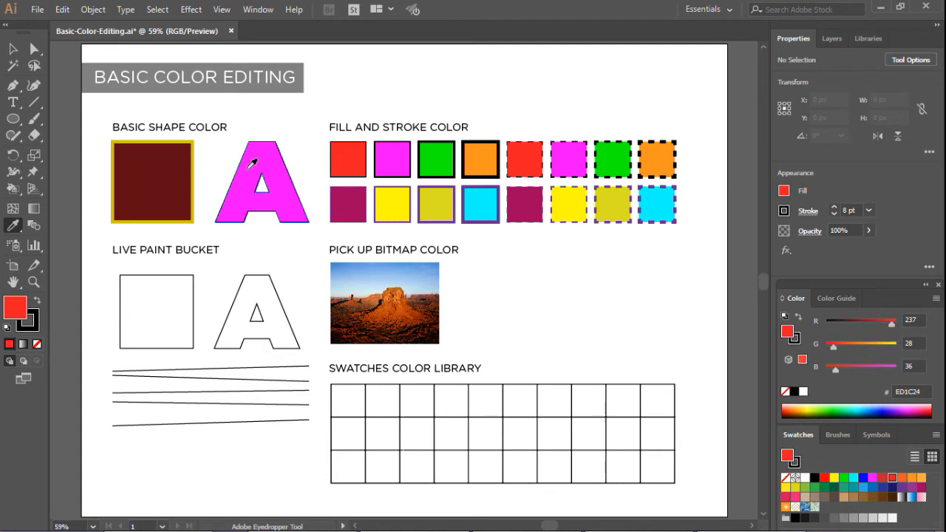
left_click(163, 179, "alt")
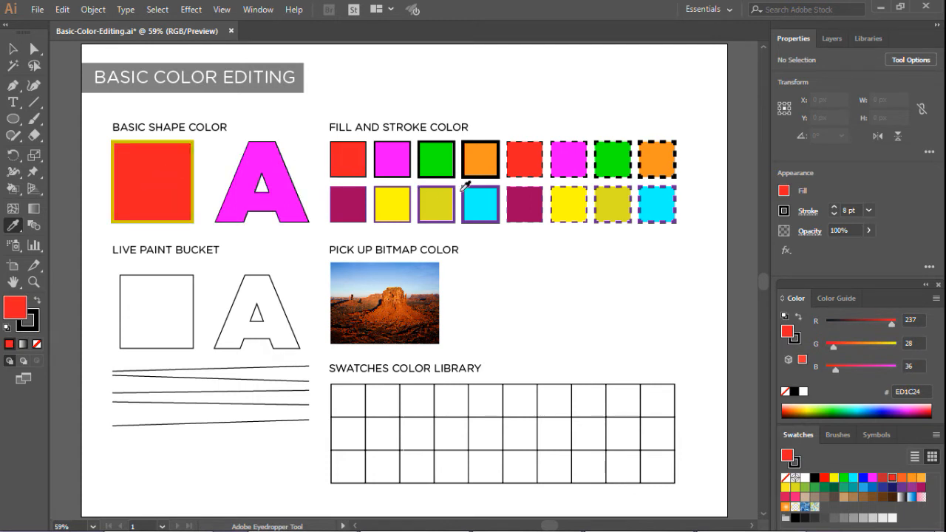
left_click(581, 213)
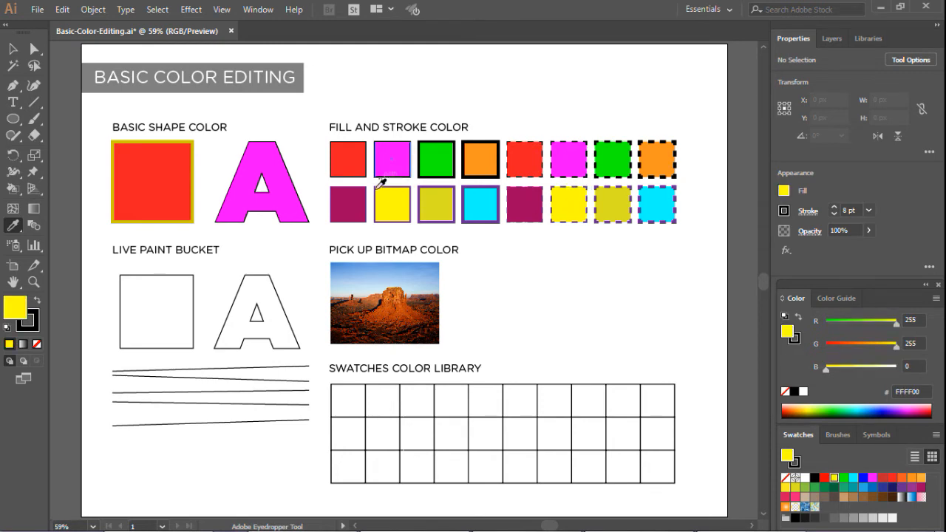
left_click(276, 175, "alt")
key("v")
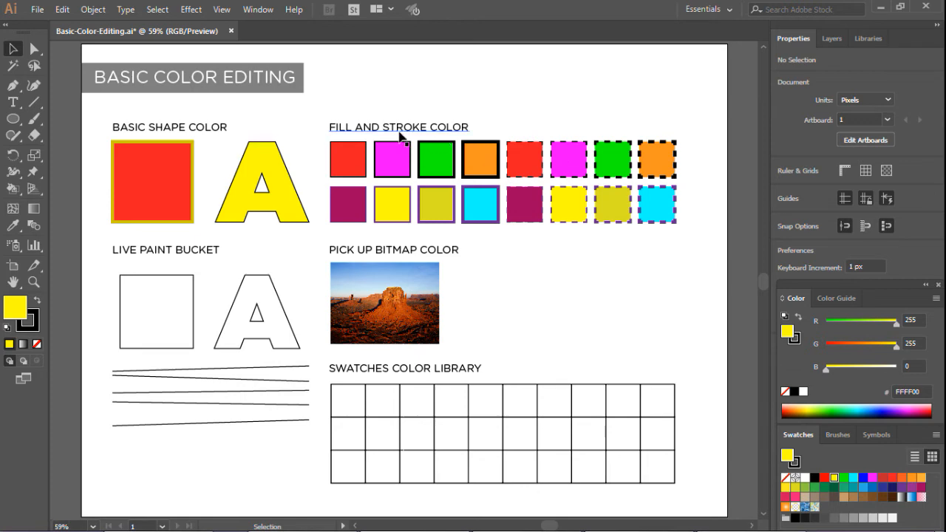
- Set the Eyedropper options to pick up and apply all Focal Fill and Focal Stroke attributes
double_click(13, 225)
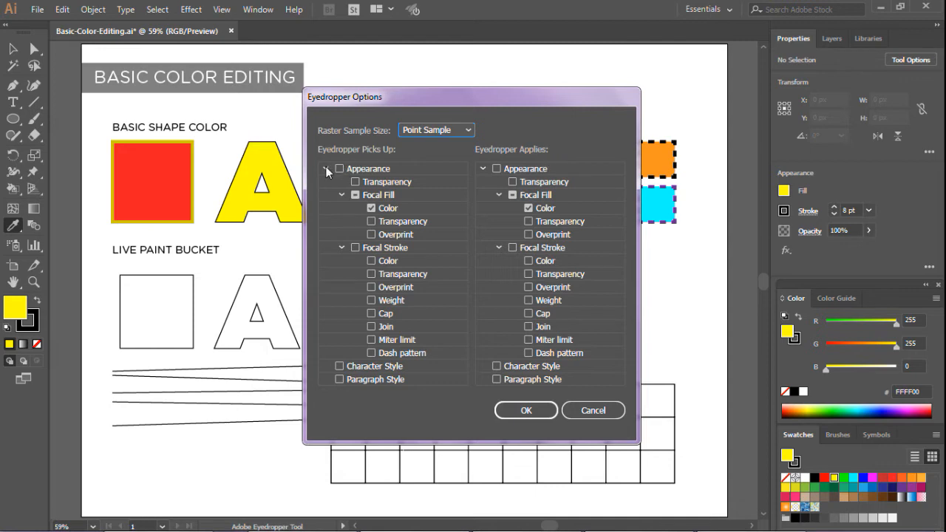
left_click(371, 222)
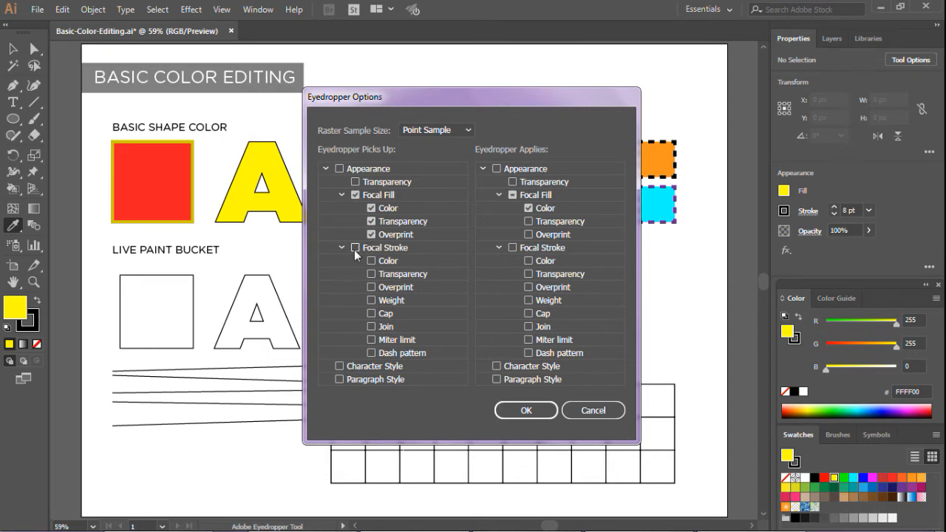
left_click(356, 248)
left_click(527, 221)
left_click(528, 234)
left_click(512, 248)
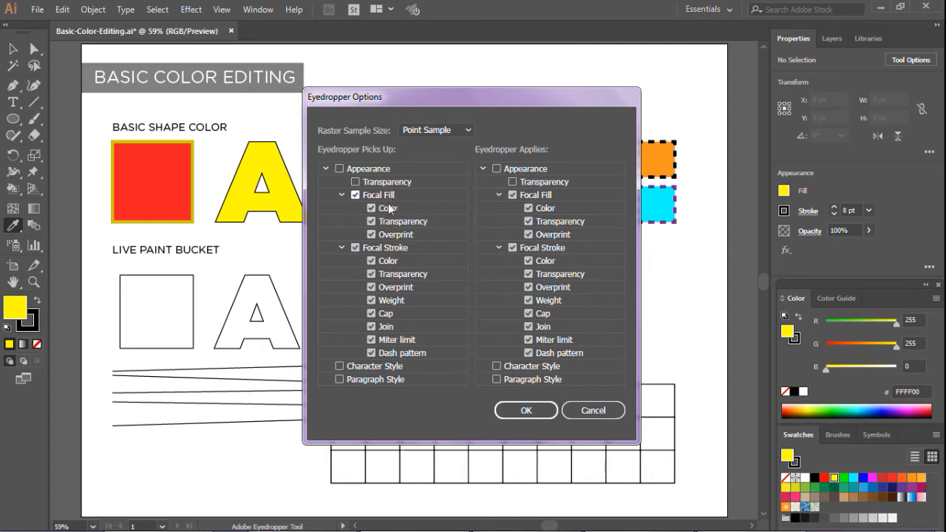
left_click(526, 411)
left_click(527, 409)
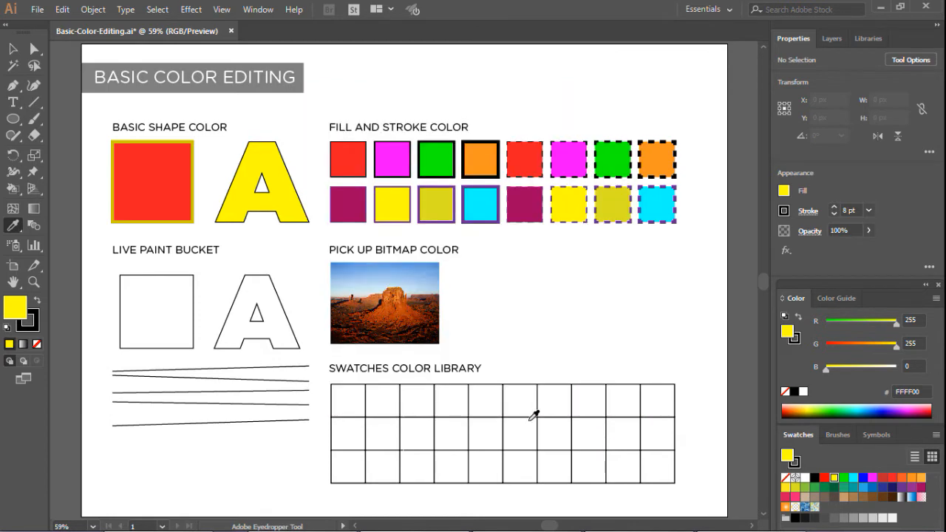
- Copy the red fill and dashed black stroke from the first dashed black square onto the large Basic Shape Color square
left_click(525, 351)
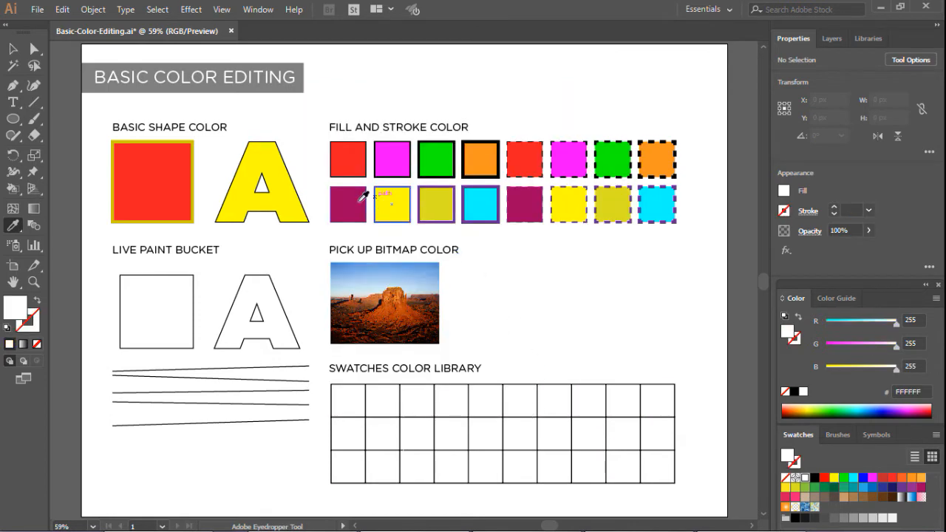
left_click(13, 50)
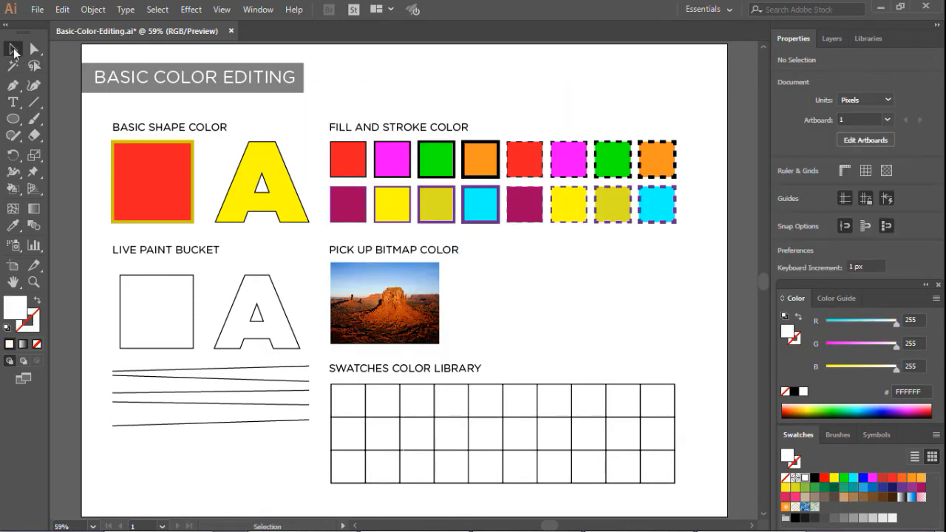
left_click(12, 226)
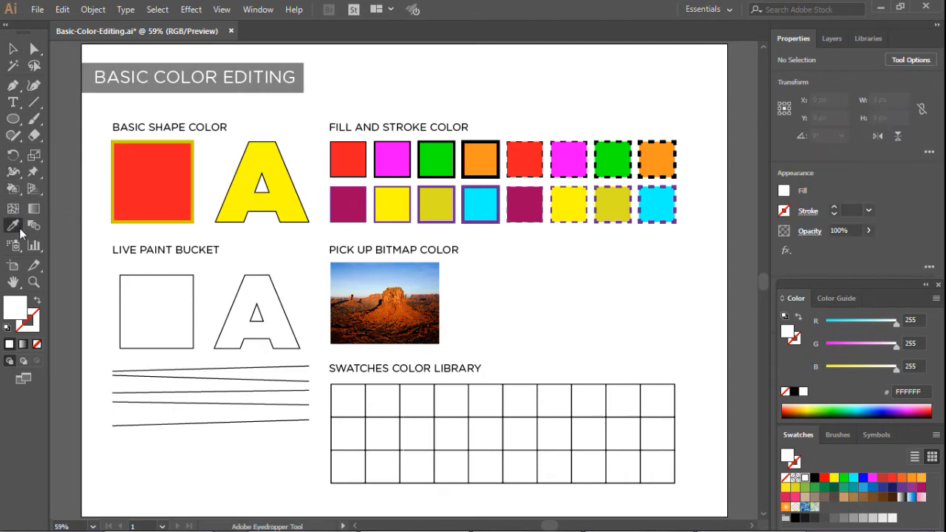
left_click(540, 168)
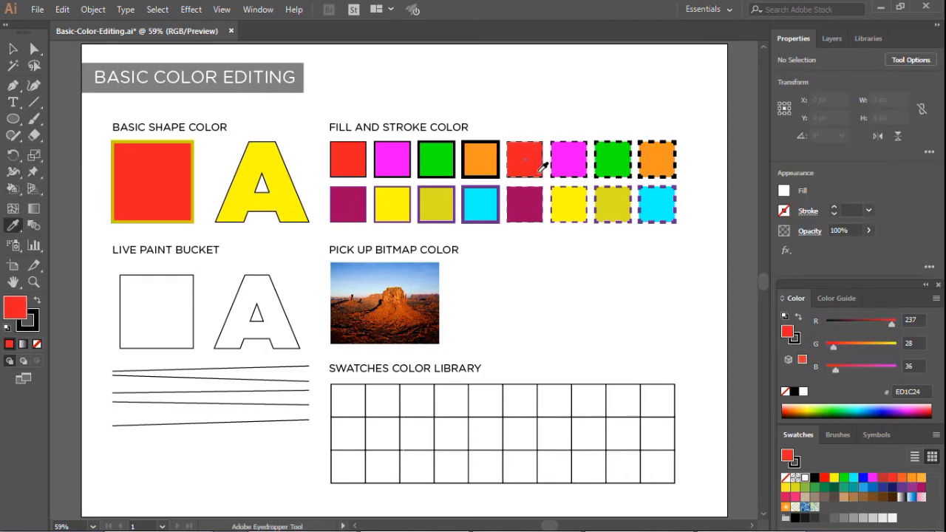
left_click(173, 158, "alt")
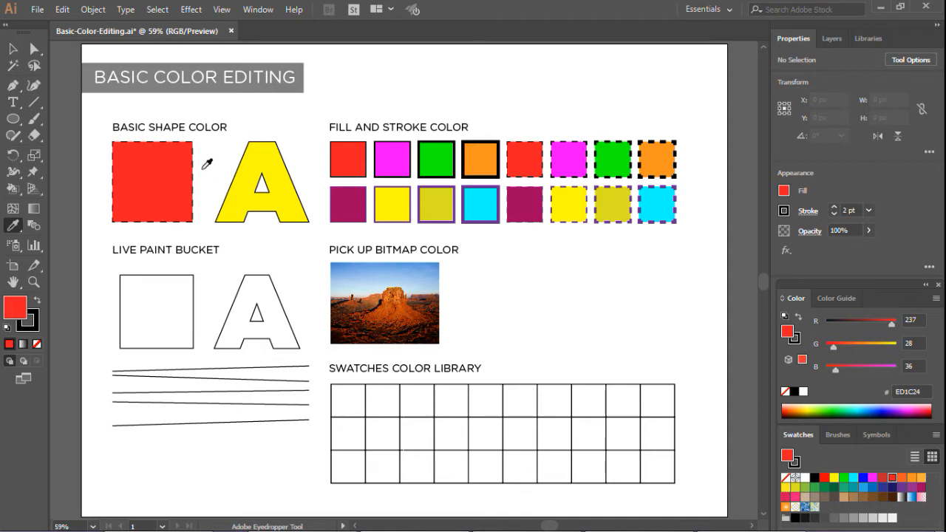
- Sample the fill and stroke of the orange dashed black square with the Eyedropper
left_click(656, 159)
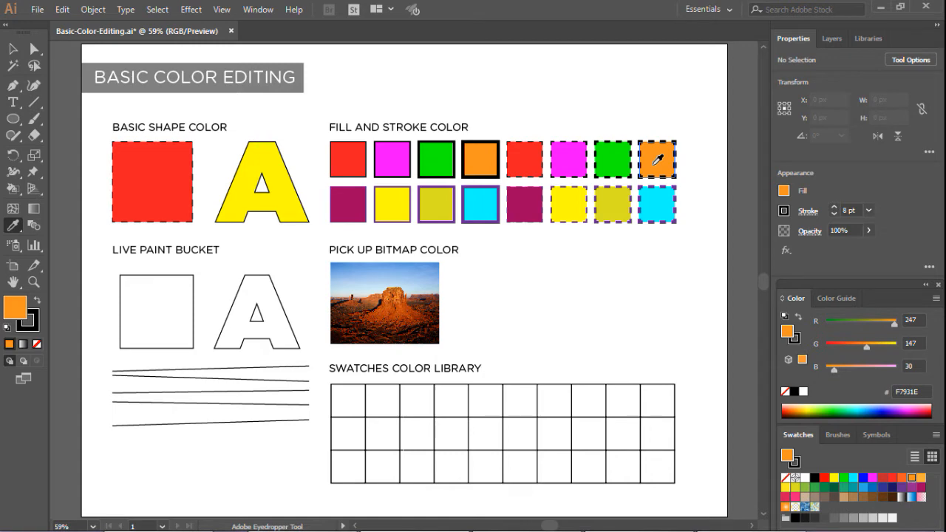